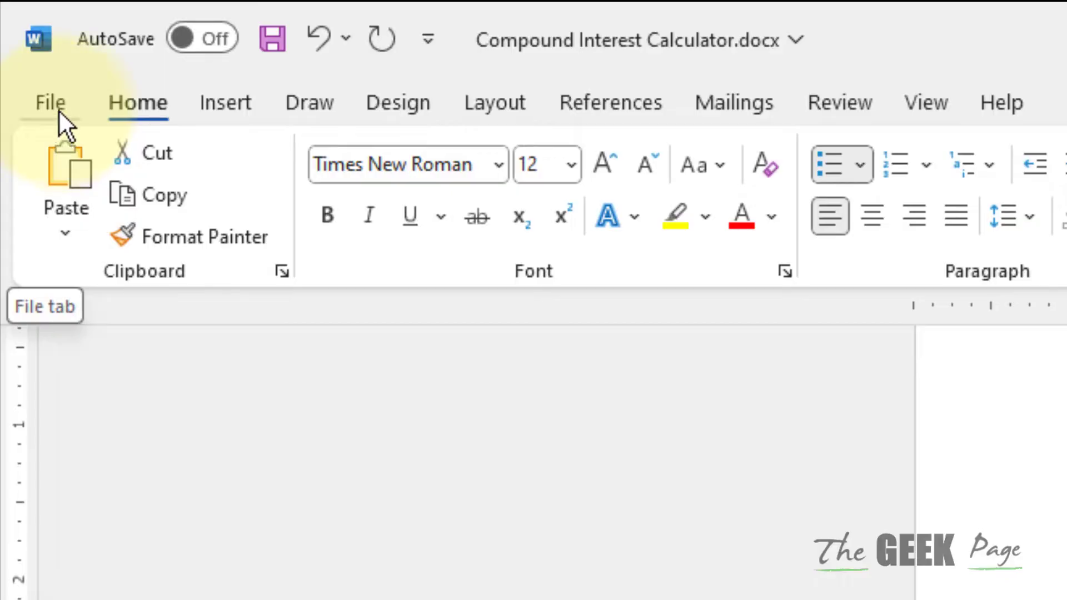
# - Open Word's print settings and keep the orientation at Portrait
pyautogui.click(58, 107)
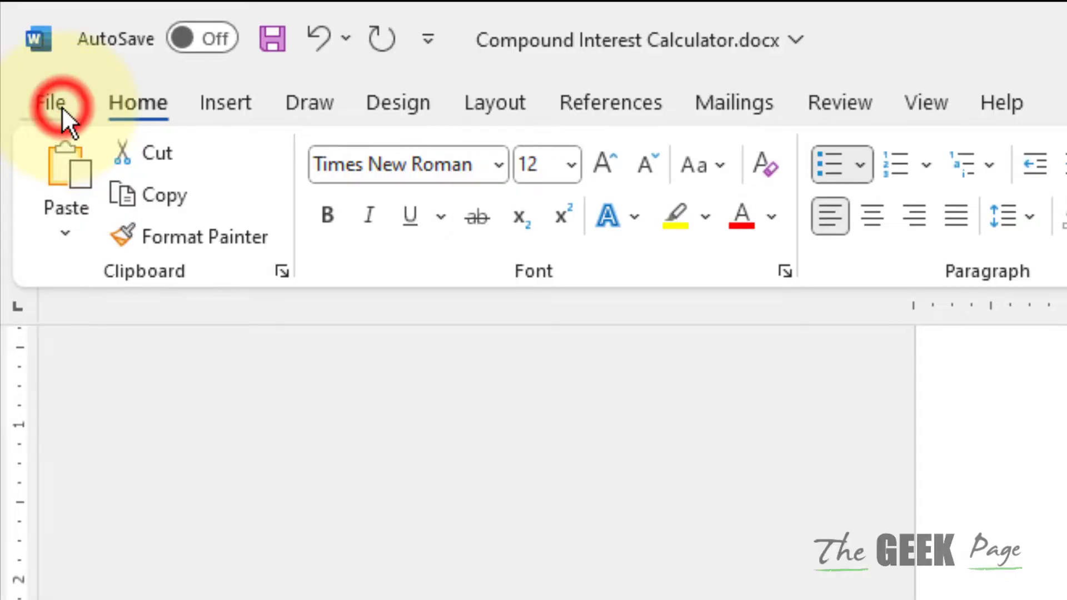
pyautogui.click(96, 388)
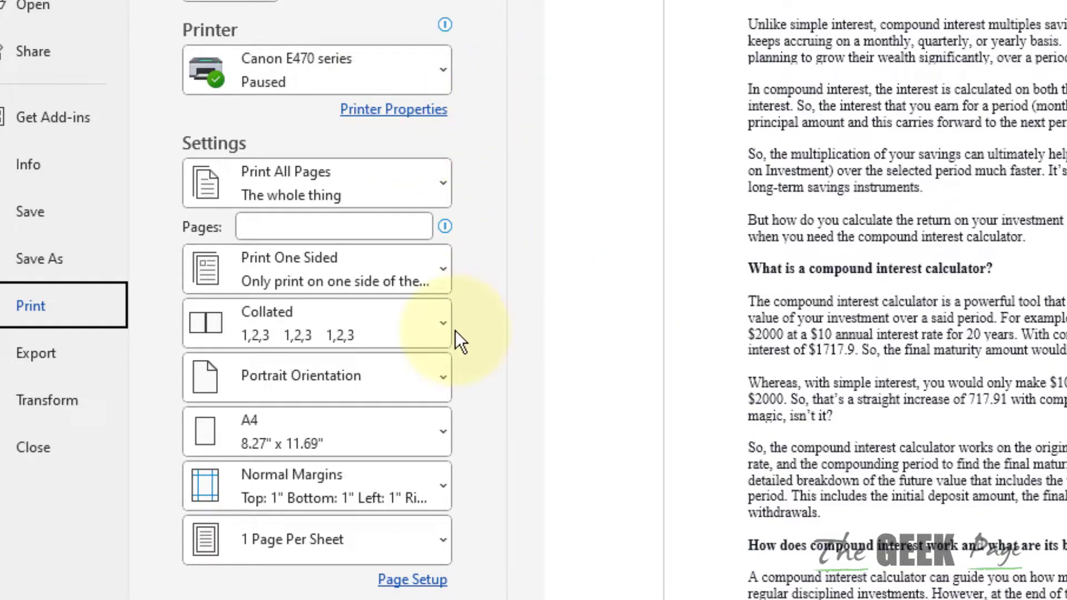
pyautogui.click(386, 382)
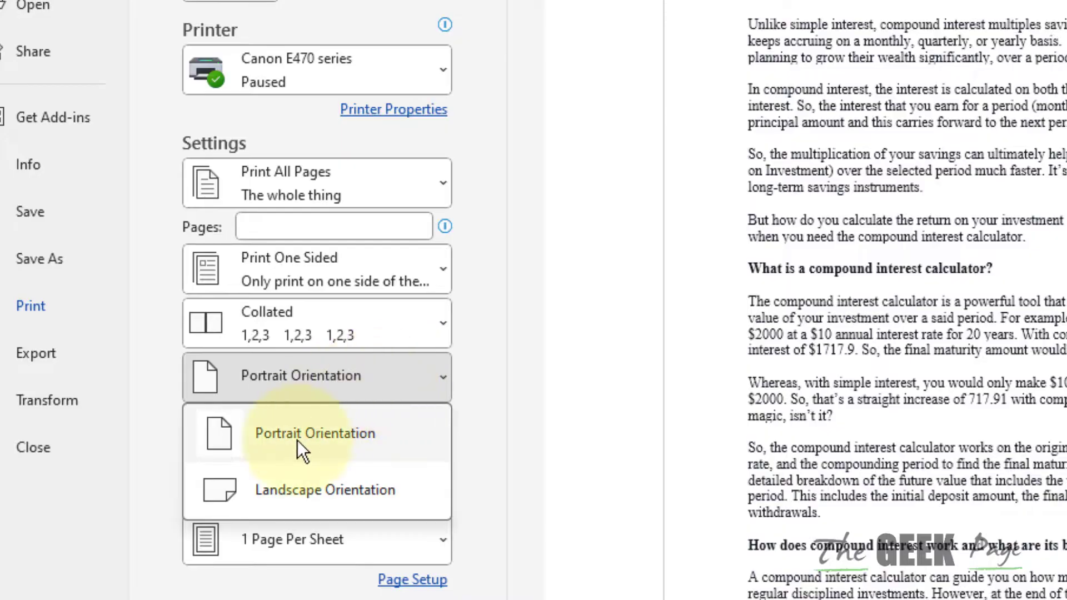
pyautogui.click(315, 434)
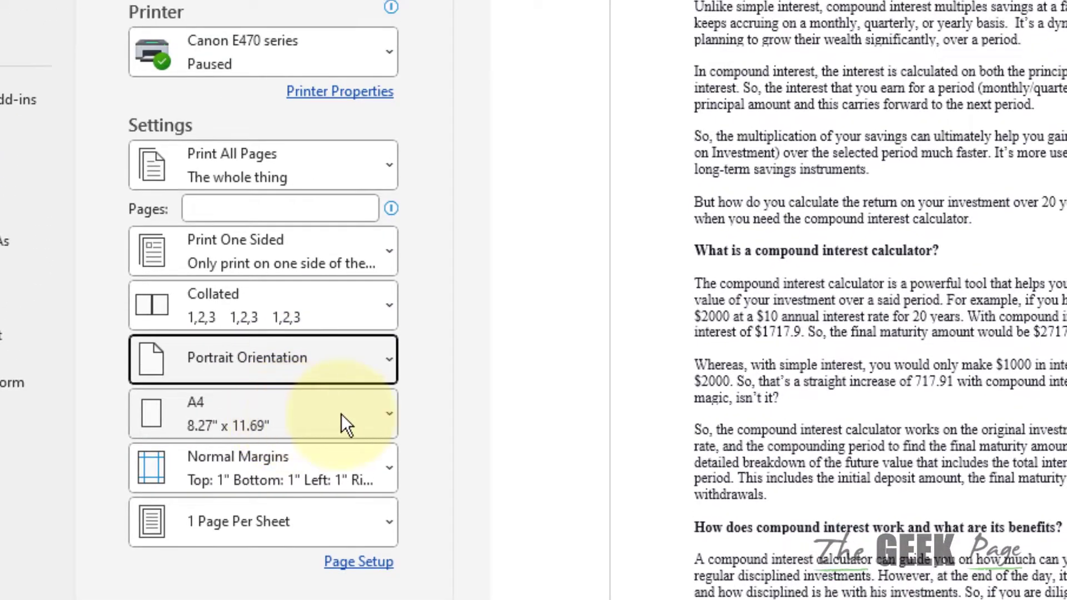
# - Set the paper size to A5 and print 2 pages per sheet
pyautogui.click(341, 414)
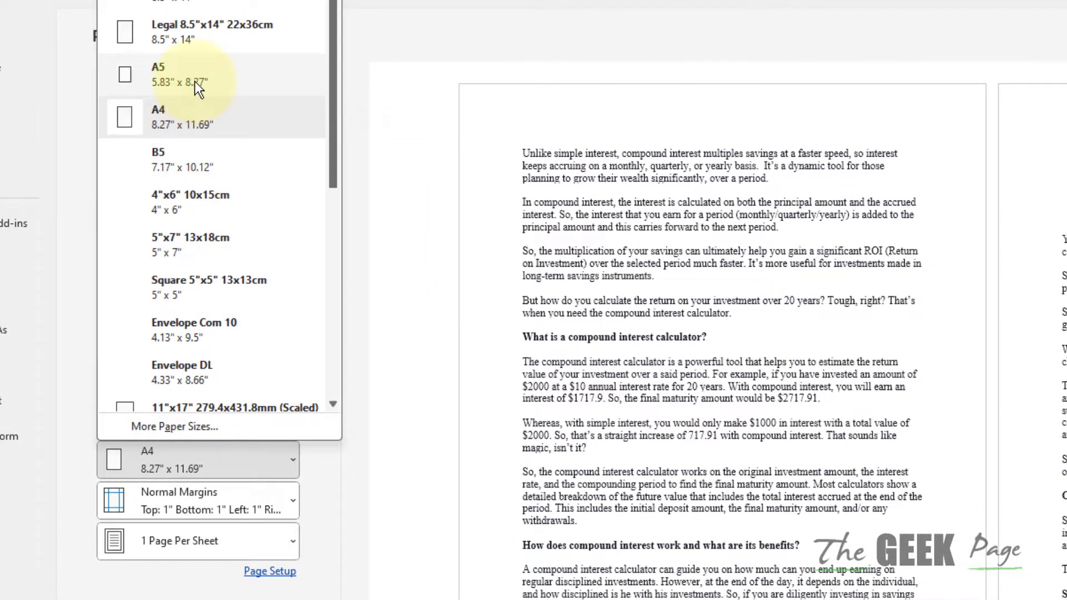
pyautogui.click(194, 81)
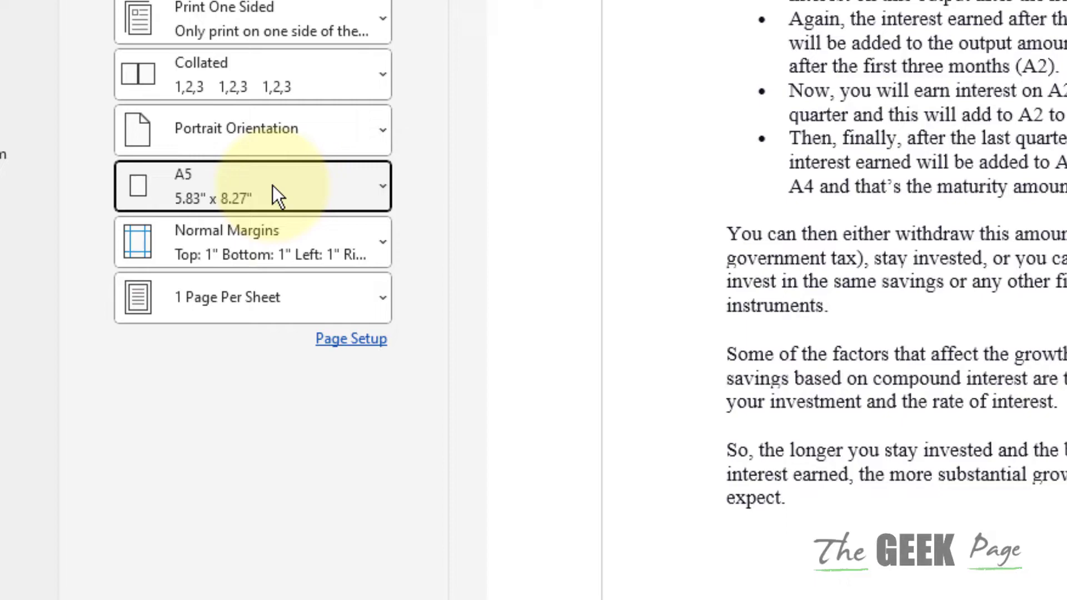
pyautogui.click(259, 317)
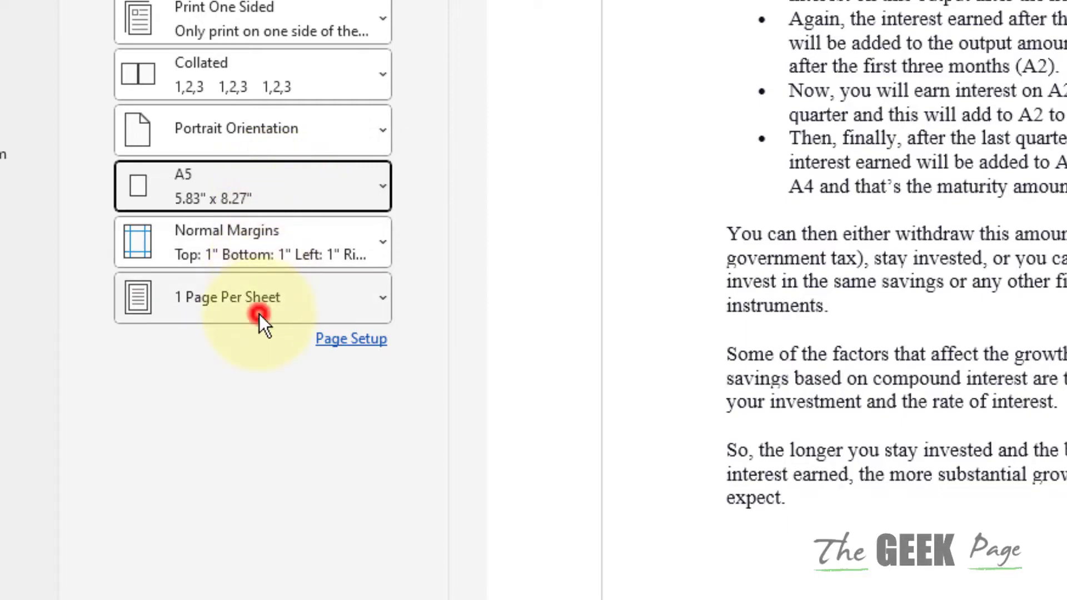
pyautogui.click(256, 424)
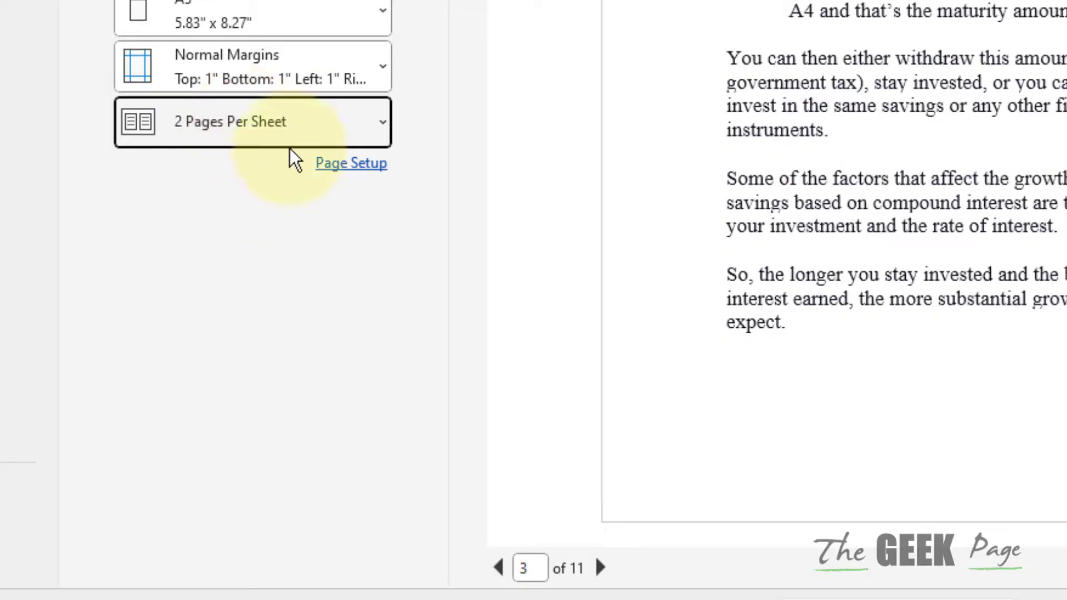
# - Scale the 2-pages-per-sheet printout to A4 paper size
pyautogui.click(320, 128)
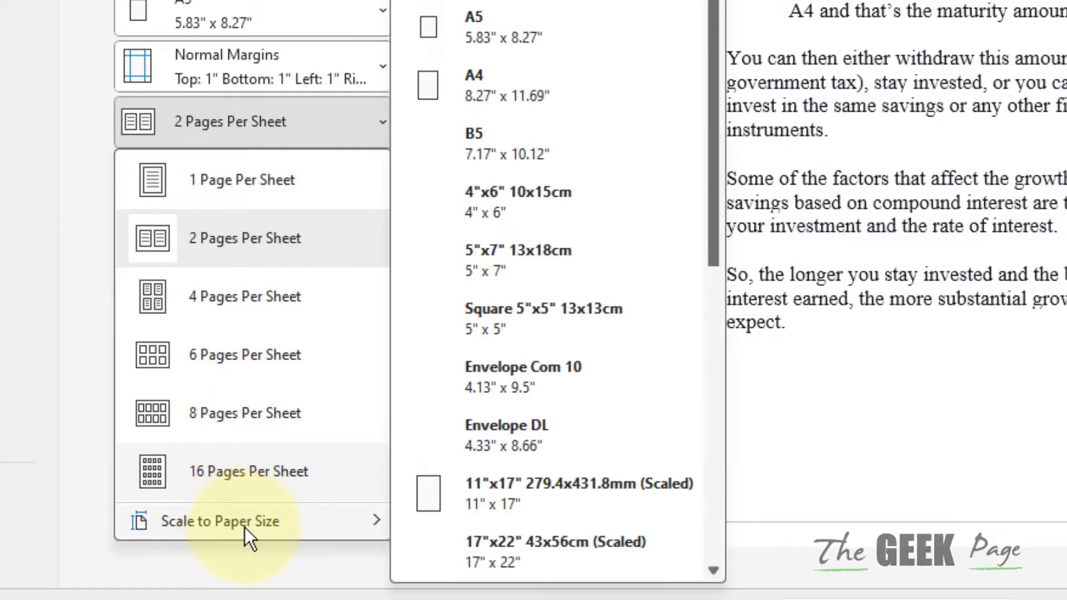
pyautogui.moveTo(220, 520)
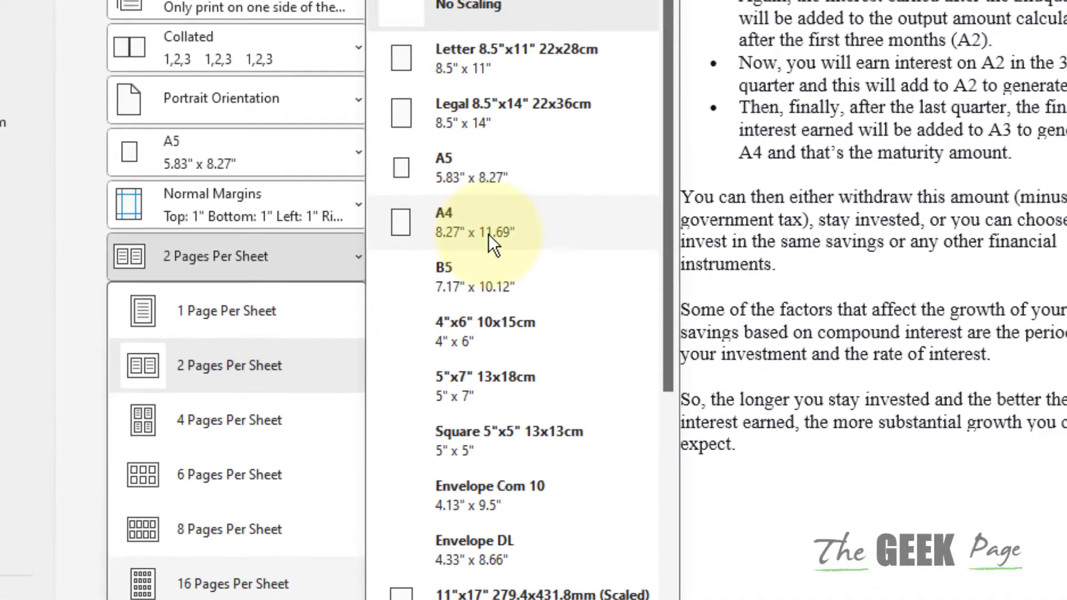
pyautogui.click(522, 99)
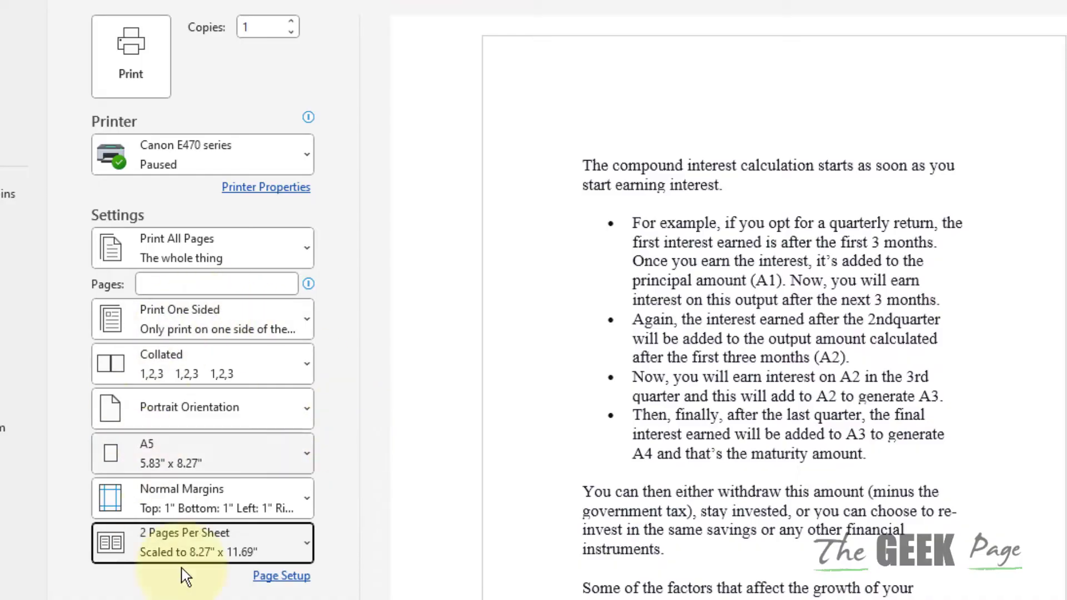
# - Print the Compound Interest Calculator document with the A5, 2-per-sheet, A4-scaled settings
pyautogui.click(133, 69)
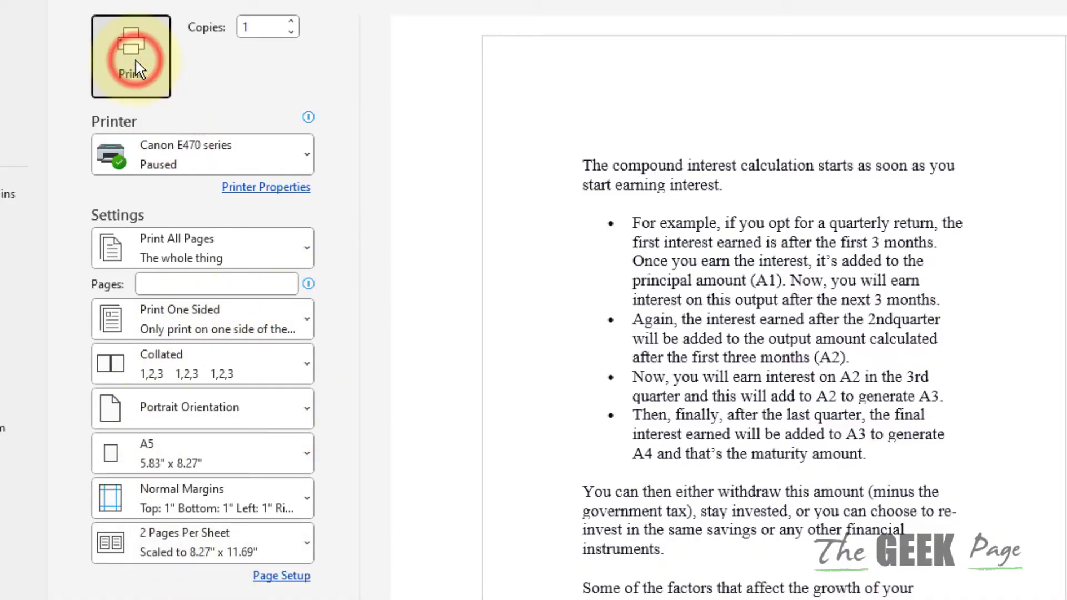